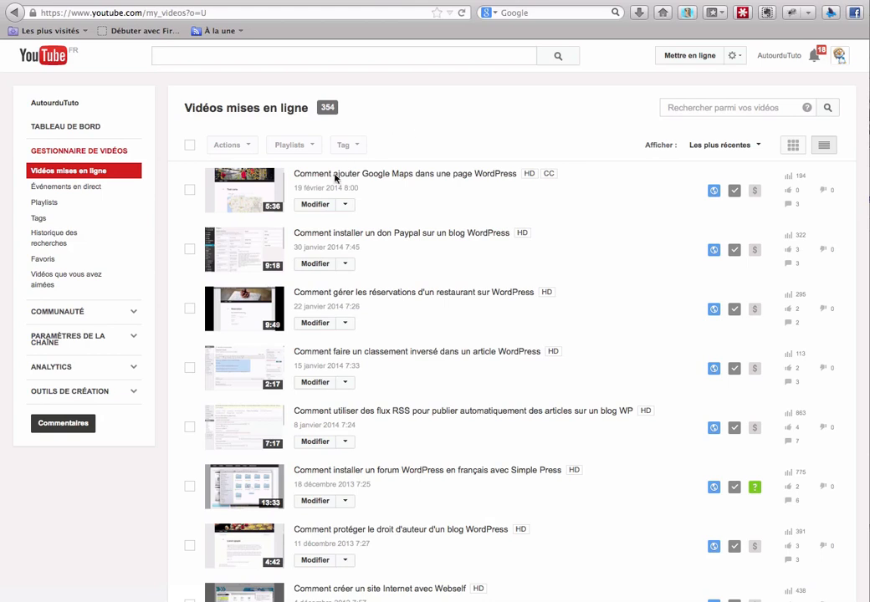
Open the subtitles of the video "Comment ajouter Google Maps dans une page WordPress" and add a new track by transcription and synchronisation
scroll(315, 212, down, 1)
click(315, 211)
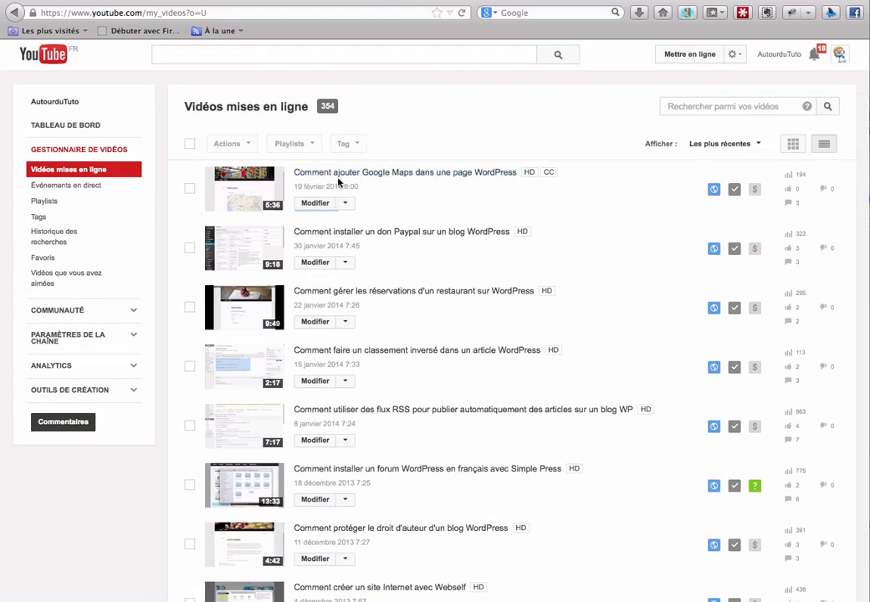
click(321, 205)
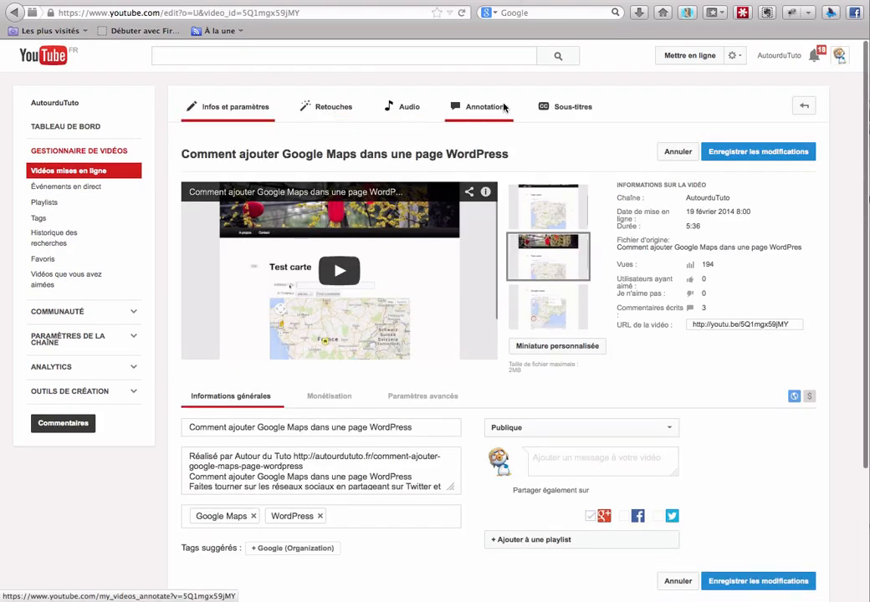
click(579, 112)
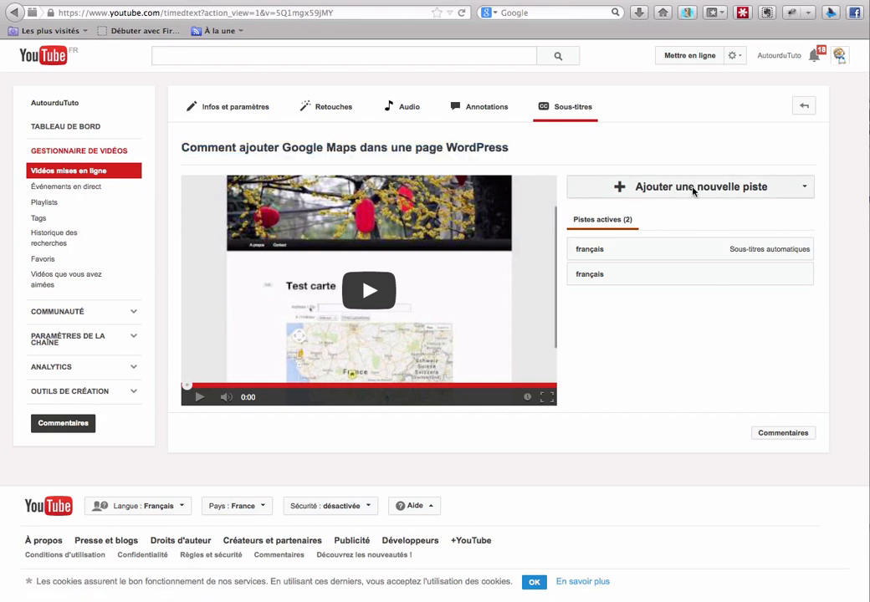
click(742, 189)
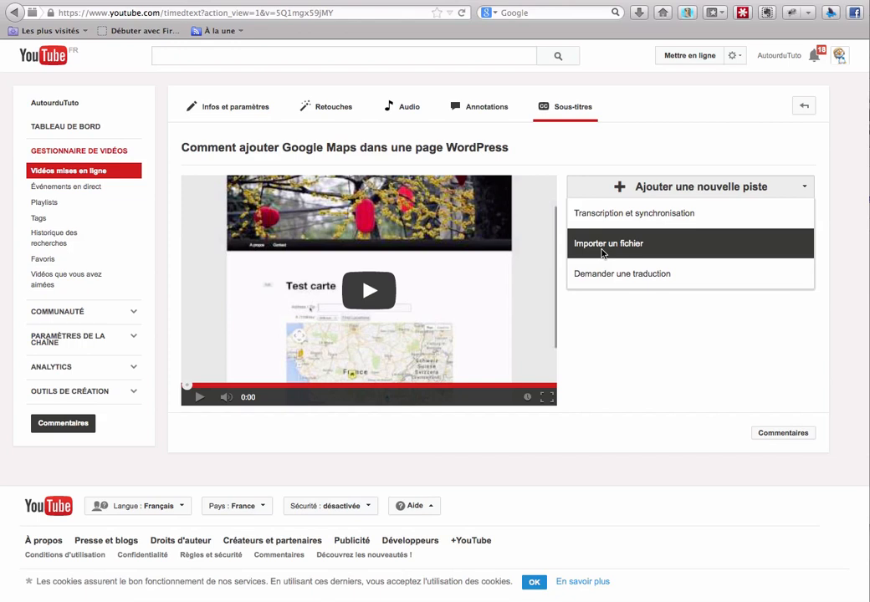
click(701, 214)
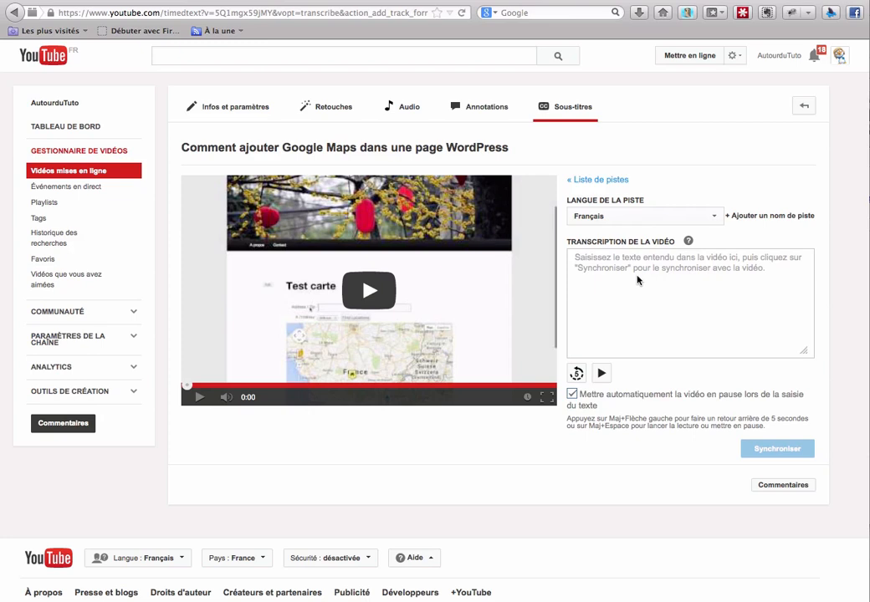
Paste the prepared French text into the video transcription, separate "tous Aujourd'hui" and "WordPress Alors" with spaces, and add "pouvez" at the end
click(605, 281)
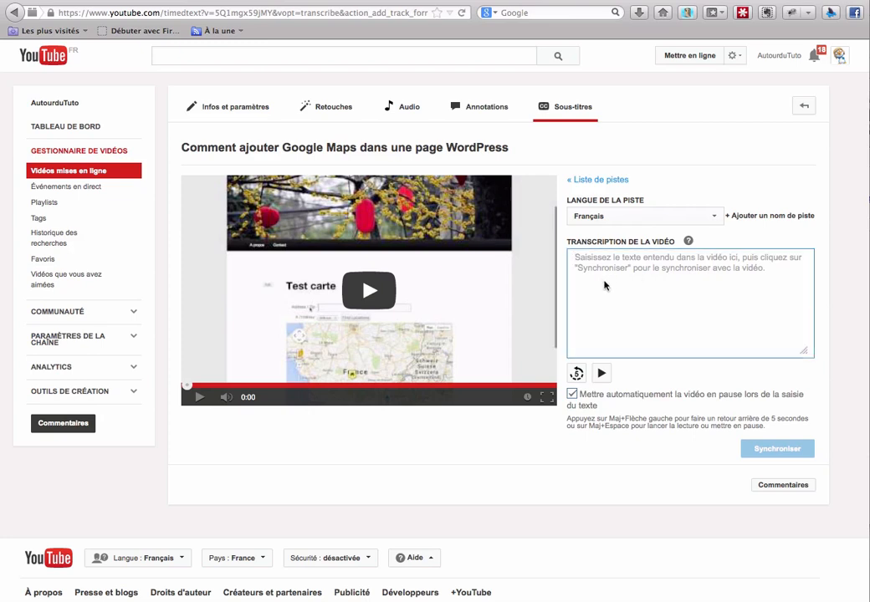
key(super+v)
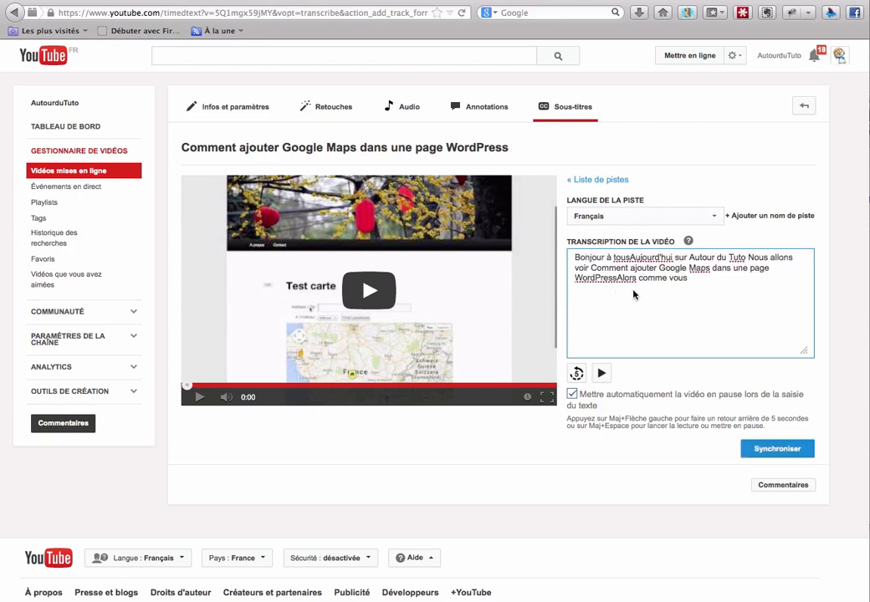
click(632, 258)
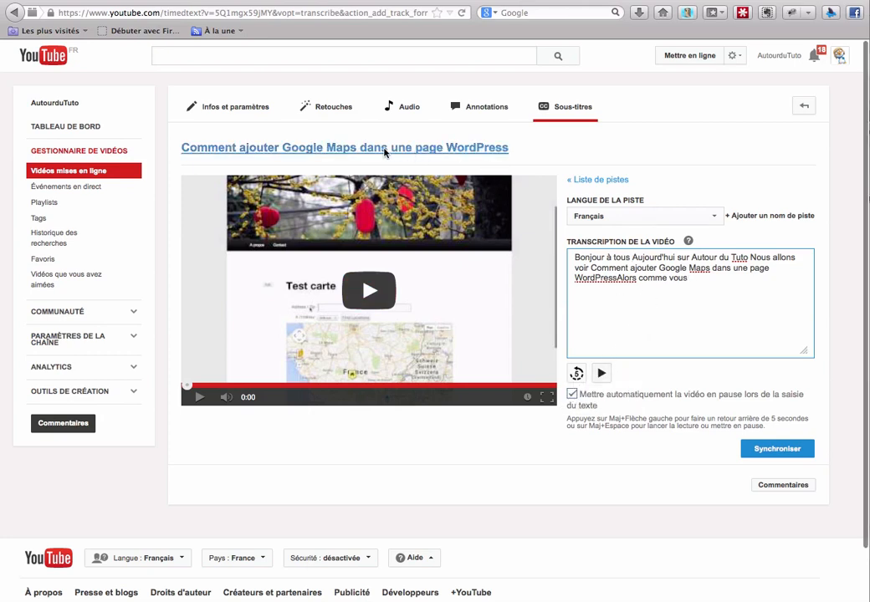
click(617, 279)
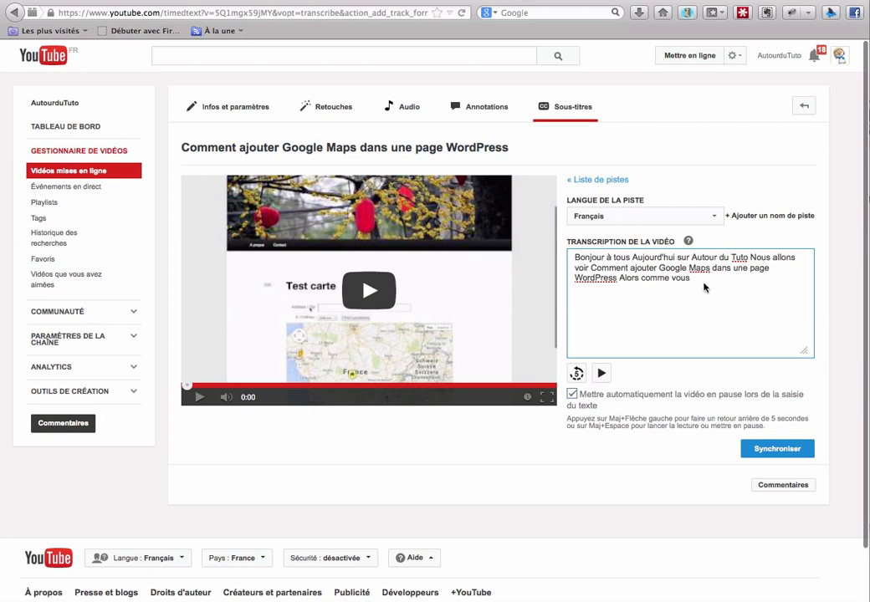
click(729, 285)
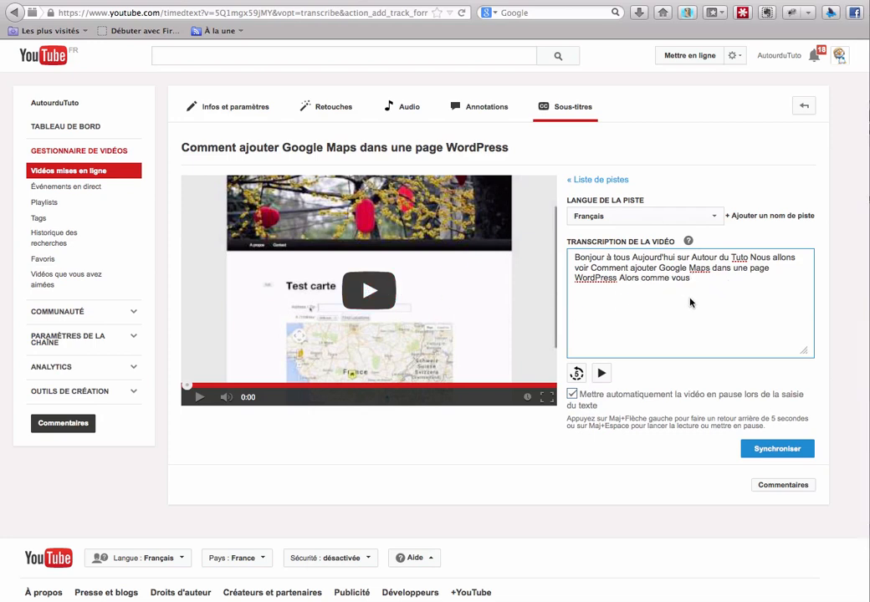
text(pouvez)
Play the video while adding a long run of "d" characters to the end of the transcription, and pause playback
click(603, 372)
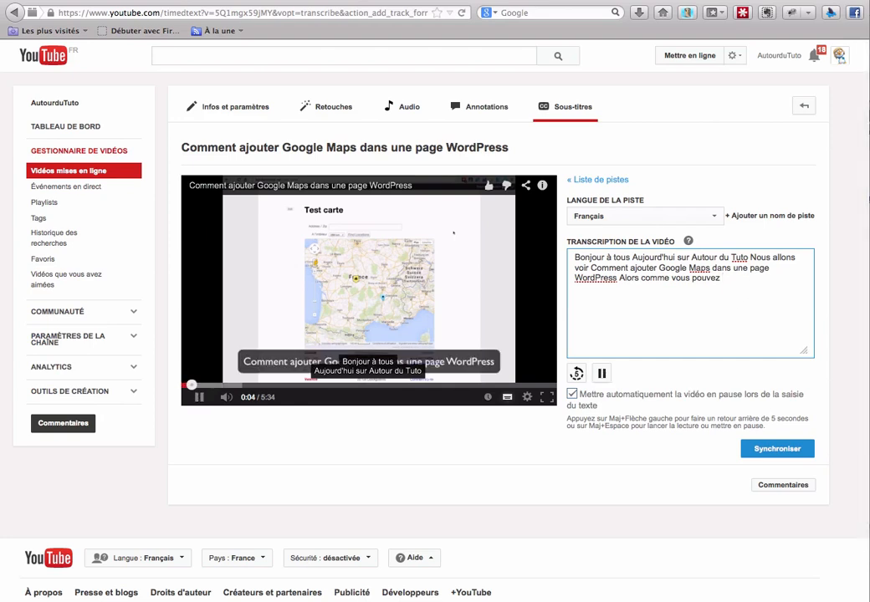
text(ddddddddddd)
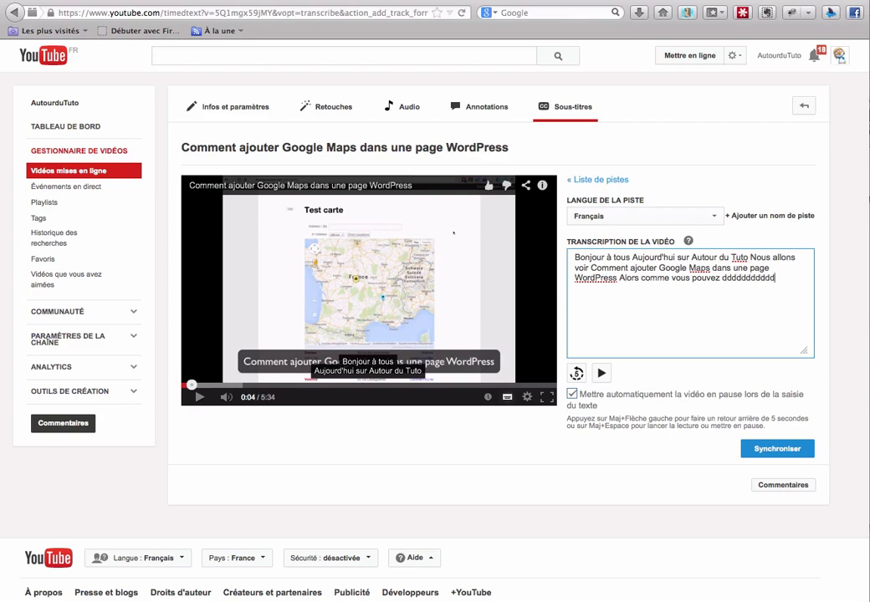
text(ddddddddddd)
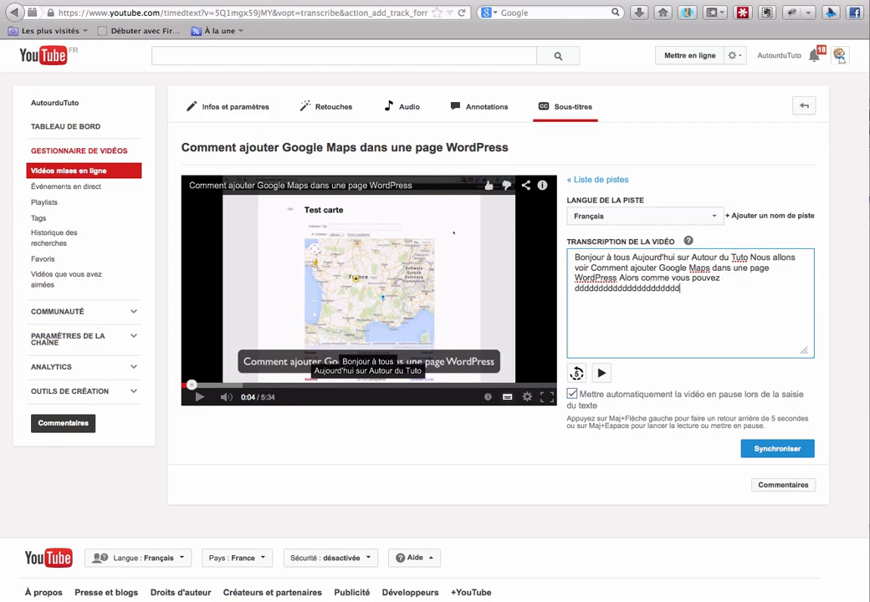
text(dddddddddddddddd)
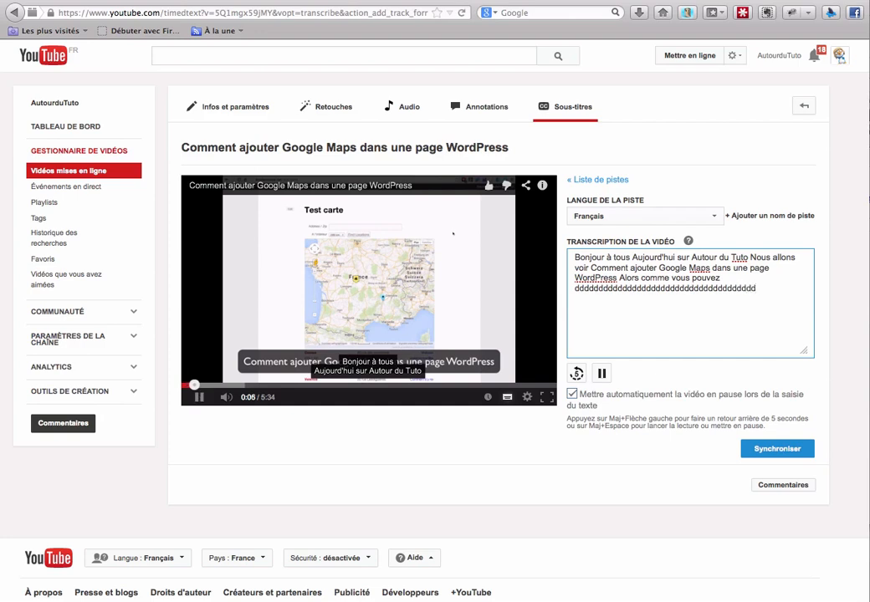
text(ddddd)
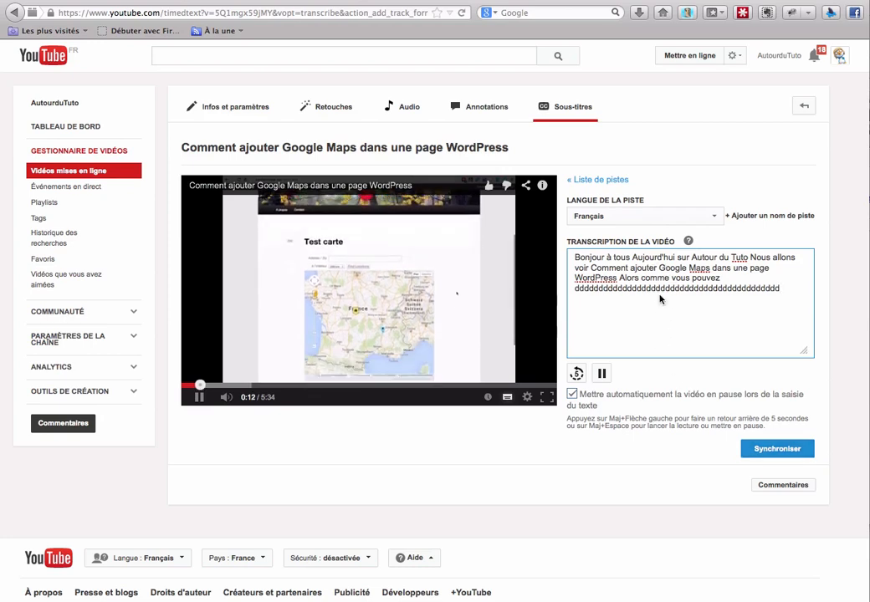
click(200, 398)
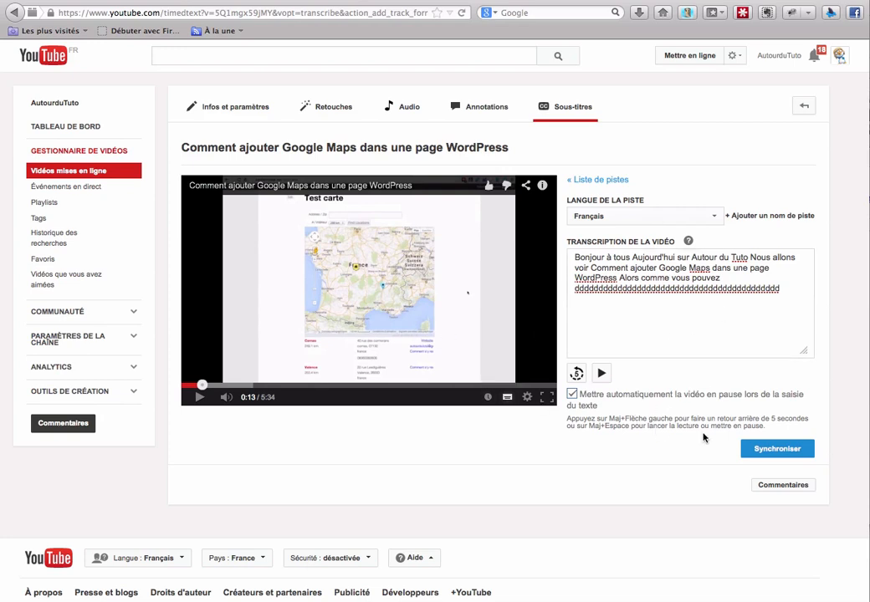
Synchronise the transcription with the video, overwriting the existing French subtitle track
click(770, 449)
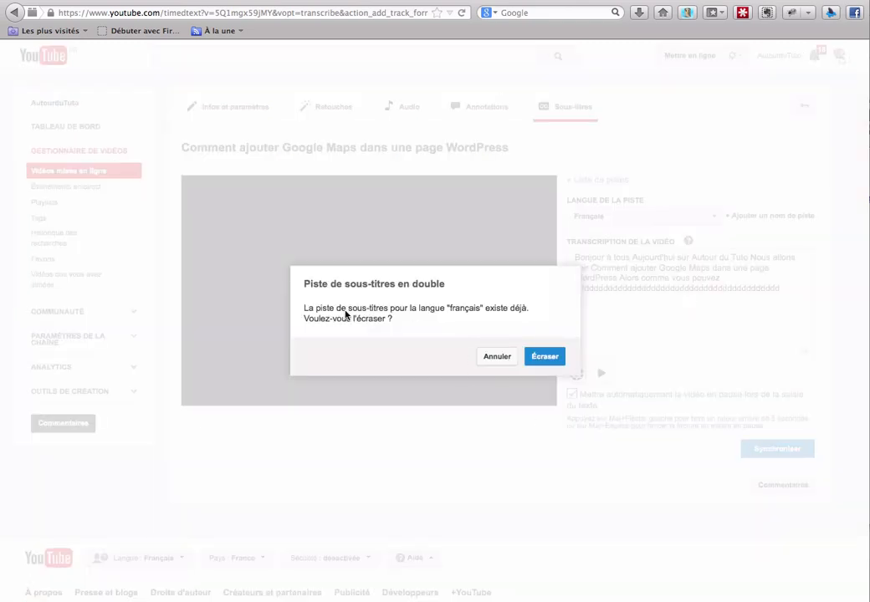
click(543, 356)
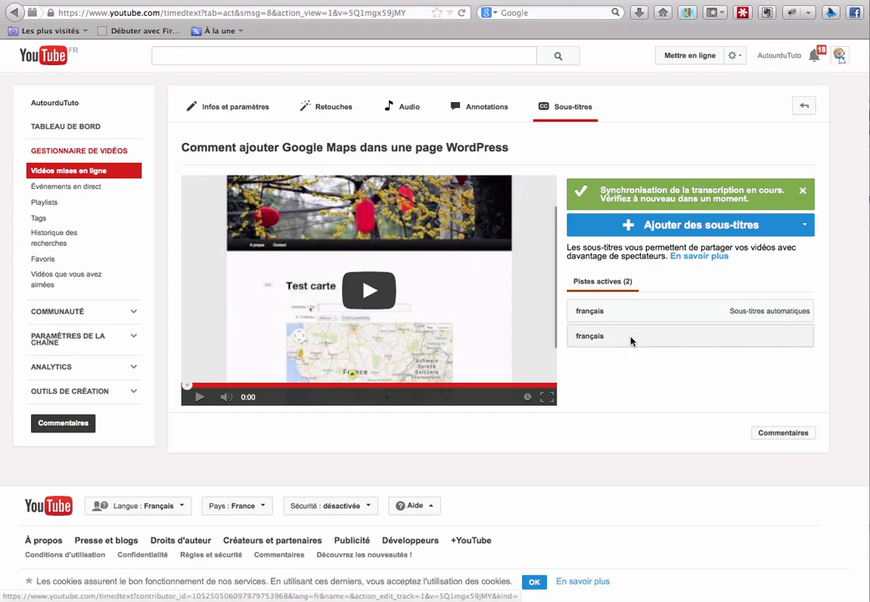
Open the non-automatic French track and select the text and end time of its first subtitle
click(643, 341)
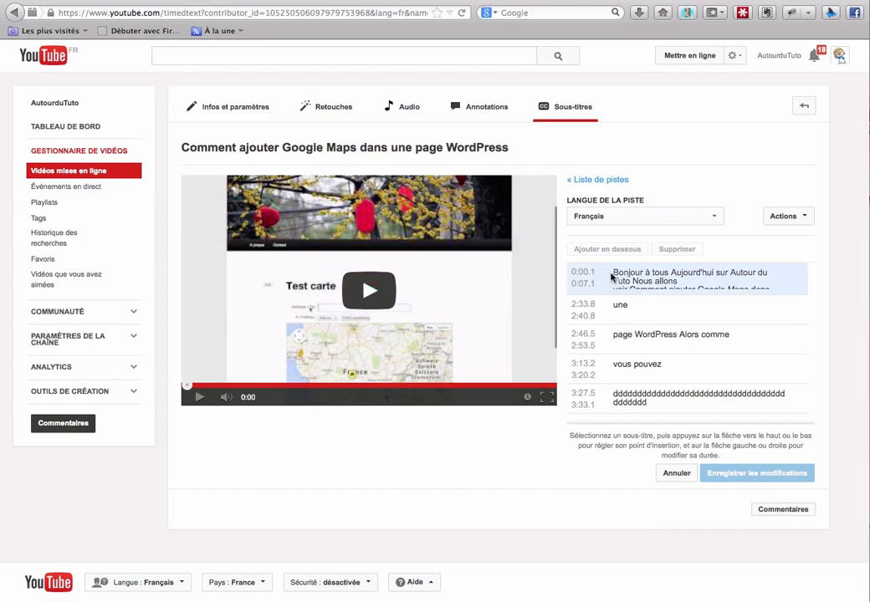
scroll(571, 291, down, 1)
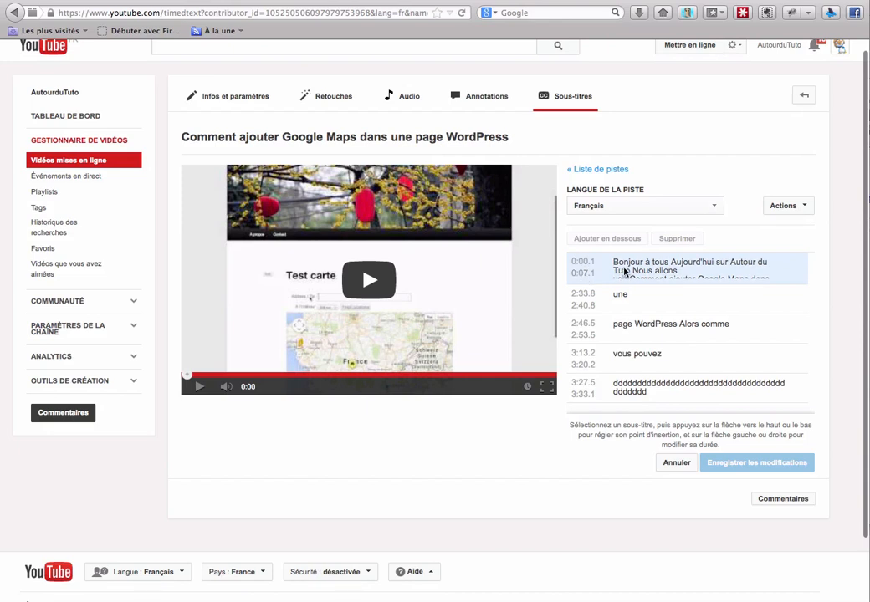
scroll(636, 271, down, 1)
click(669, 266)
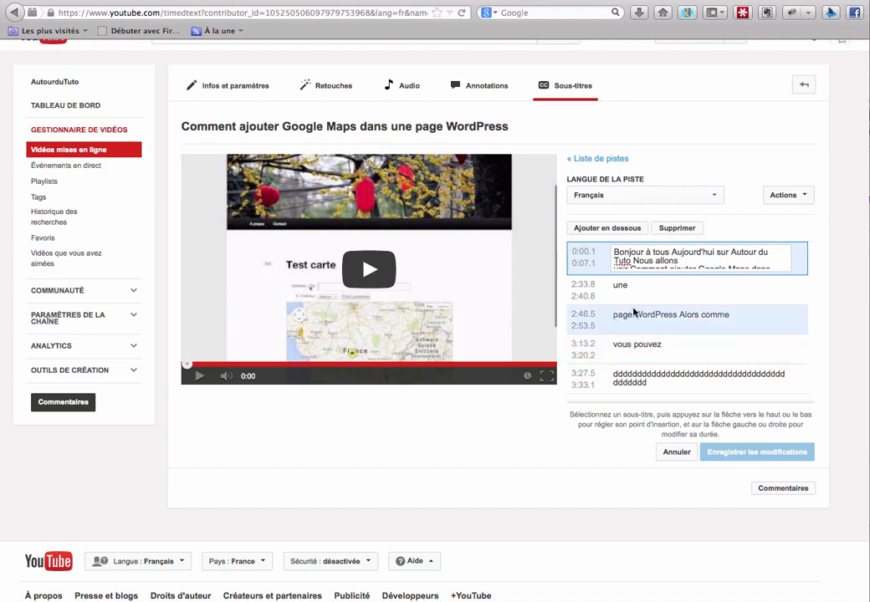
click(585, 266)
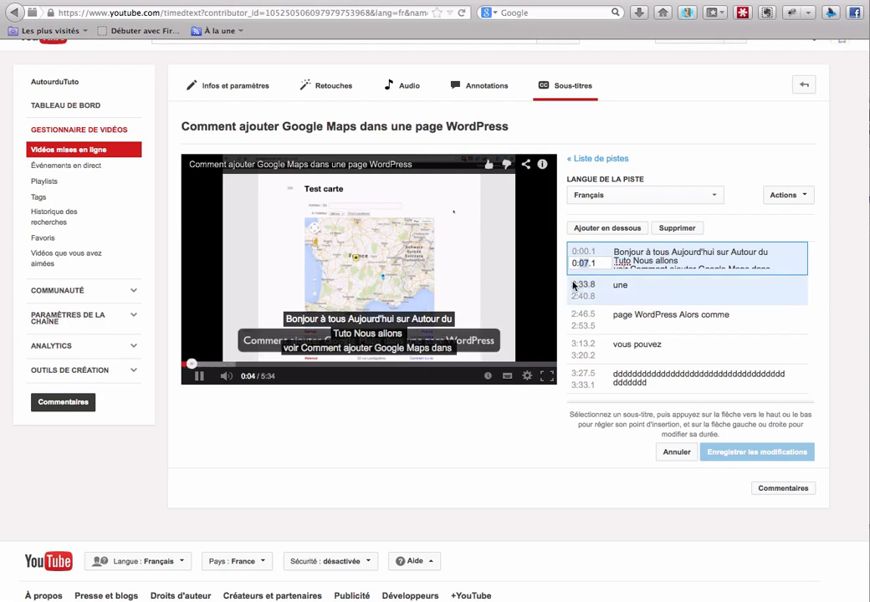
Try to set the start time of the "une" subtitle to 1:05.8 and select its end time
click(581, 286)
key(BackSpace)
text(1:)
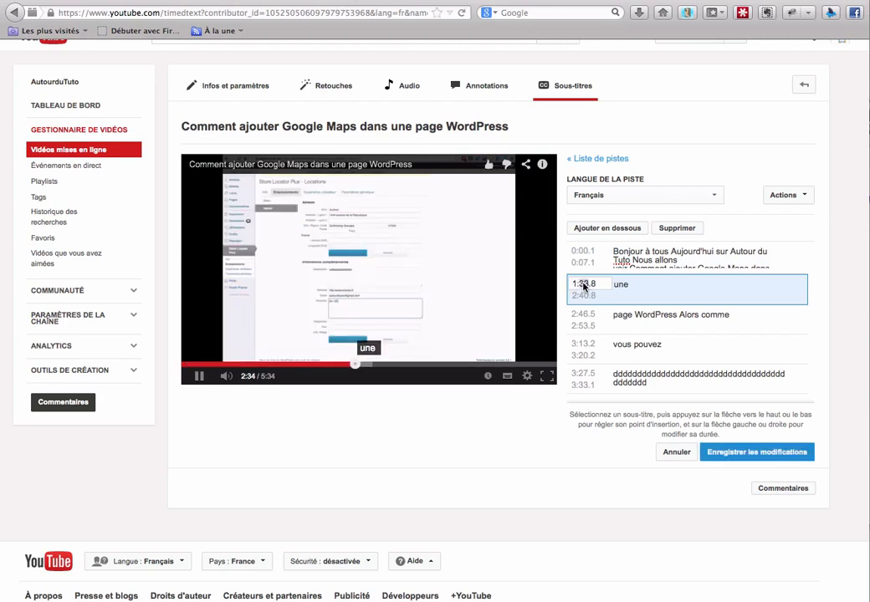
text(05)
click(583, 295)
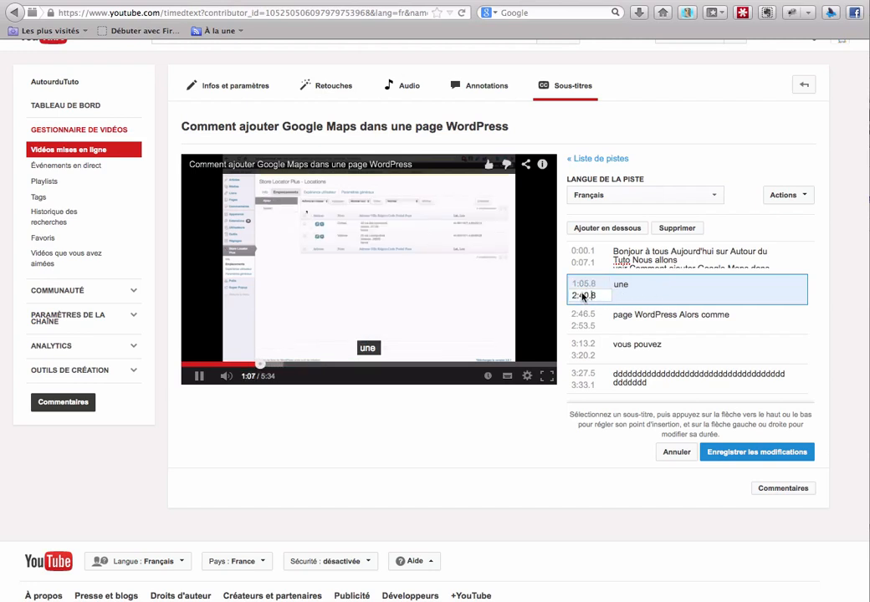
Look over the actions and download formats offered for the French track, and discard the subtitle timing changes
click(783, 194)
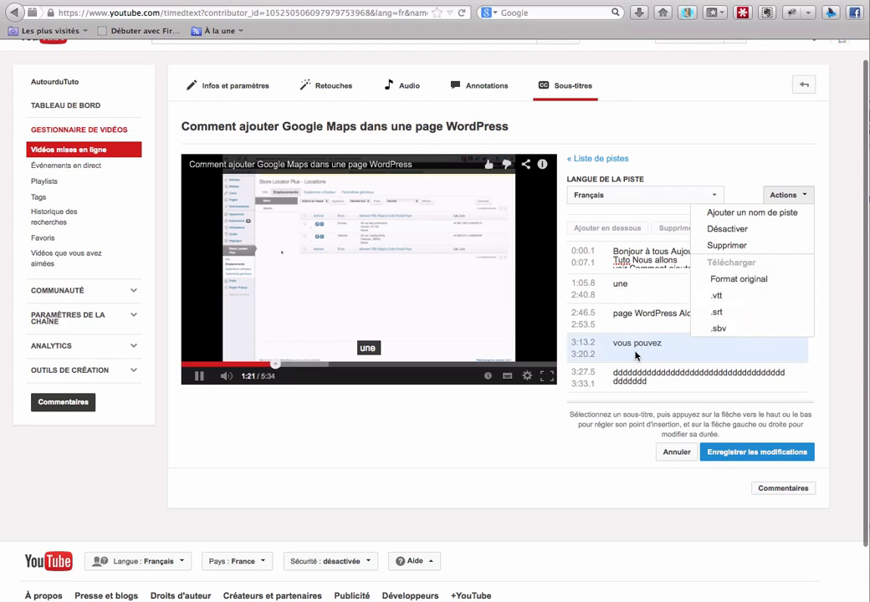
click(621, 409)
click(199, 376)
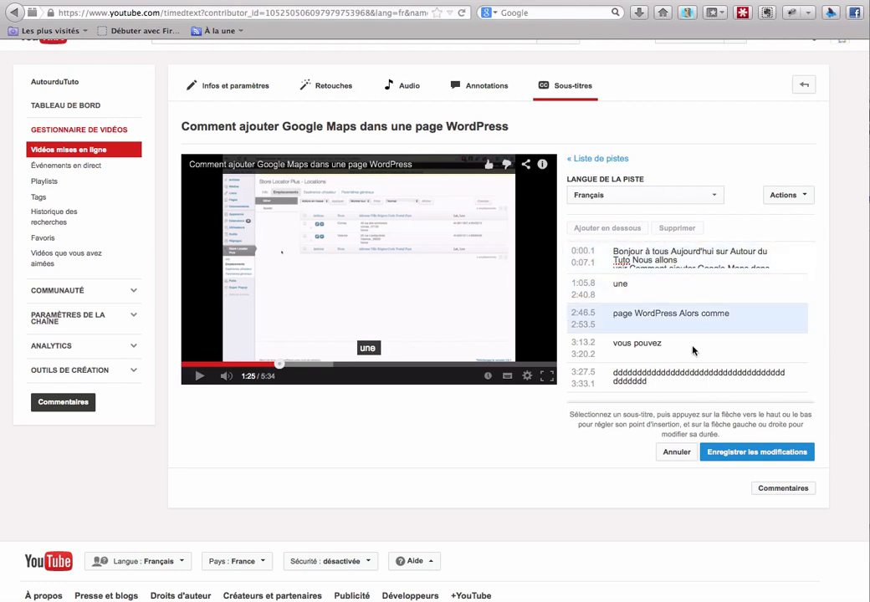
click(678, 452)
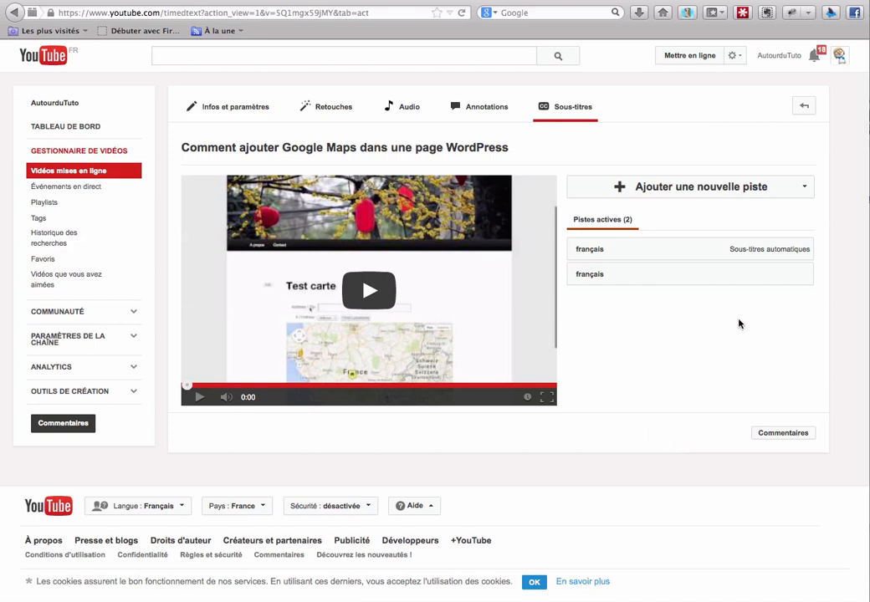
Open the automatically generated French subtitle track
click(715, 250)
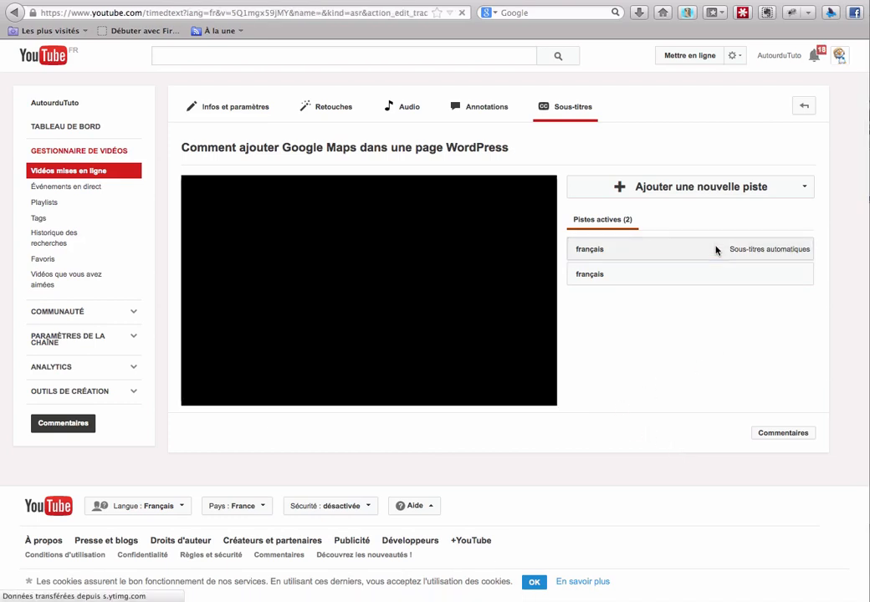